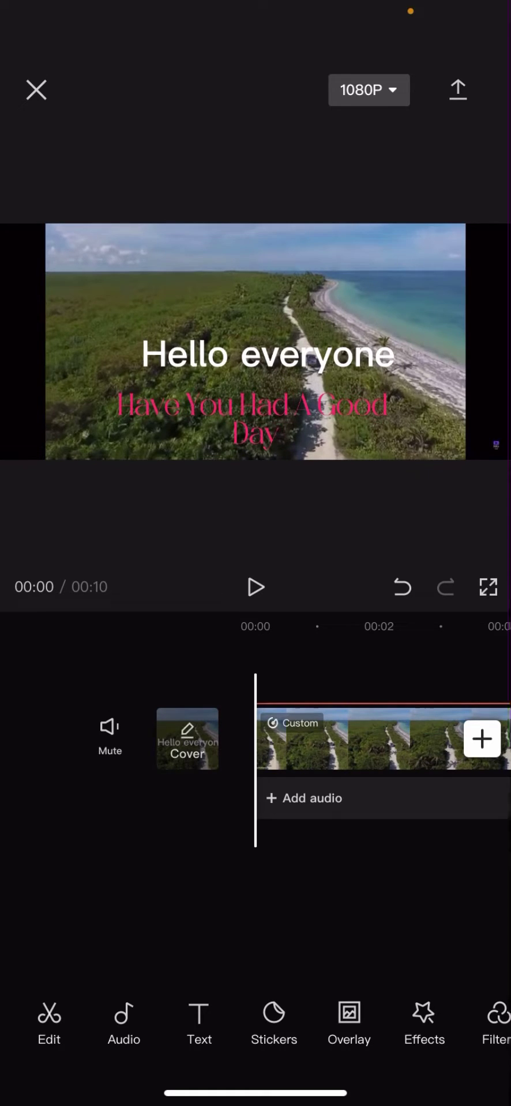
# Step: Show the text tracks, scrub to about 00:01, and select the 'Have You Had A' clip
pyautogui.click(199, 1022)
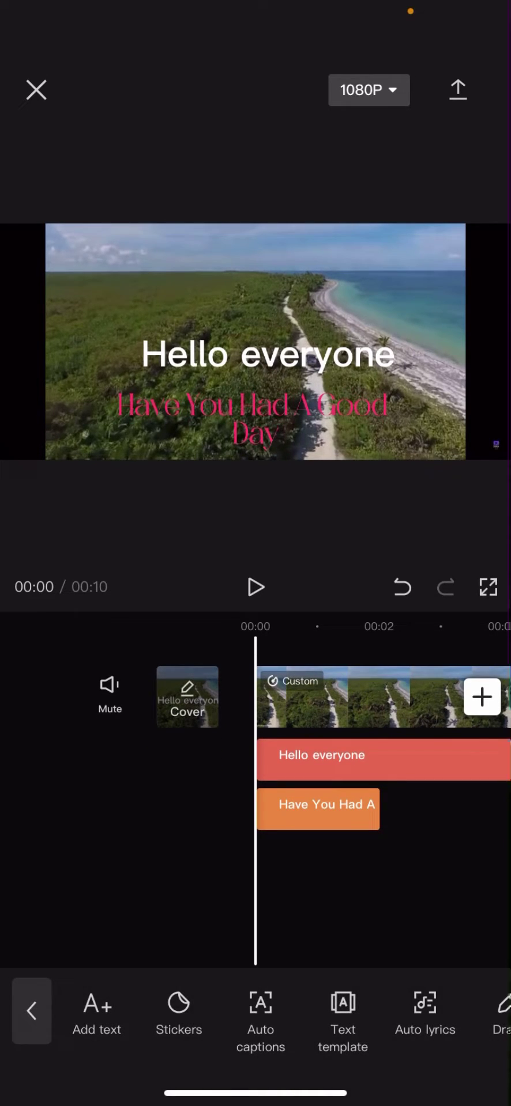
pyautogui.moveTo(381, 890); pyautogui.dragTo(279, 890)
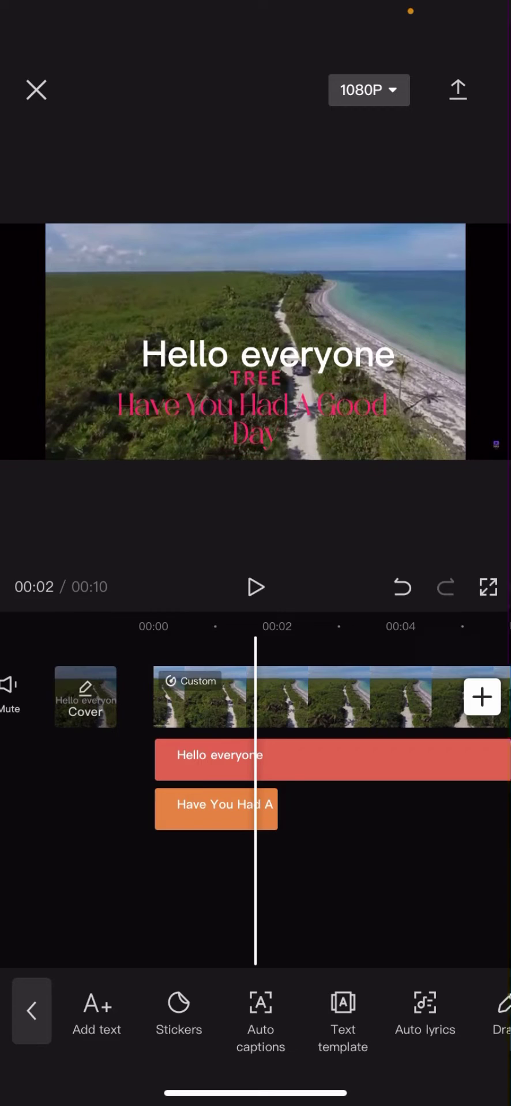
pyautogui.moveTo(346, 890); pyautogui.dragTo(388, 890)
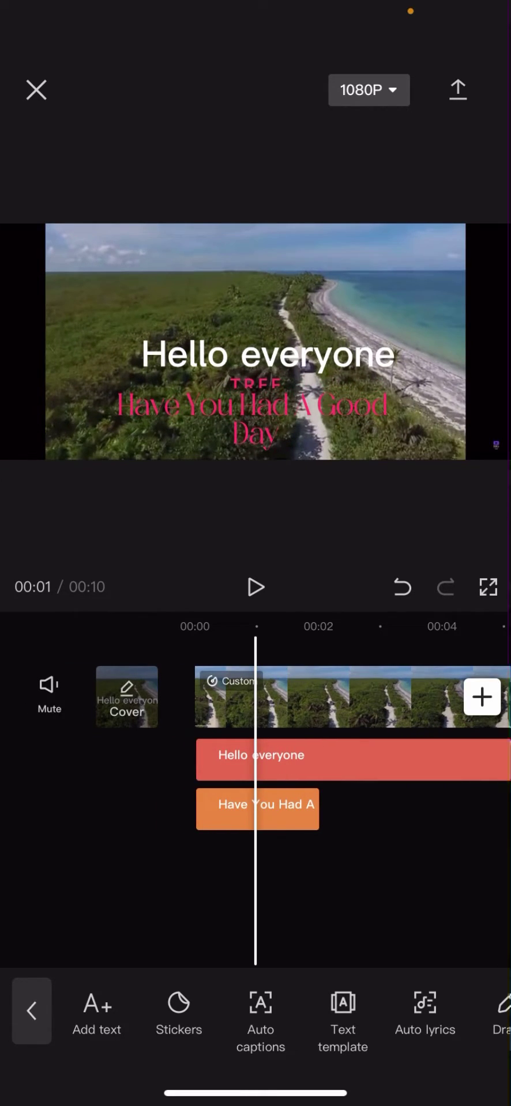
pyautogui.click(259, 807)
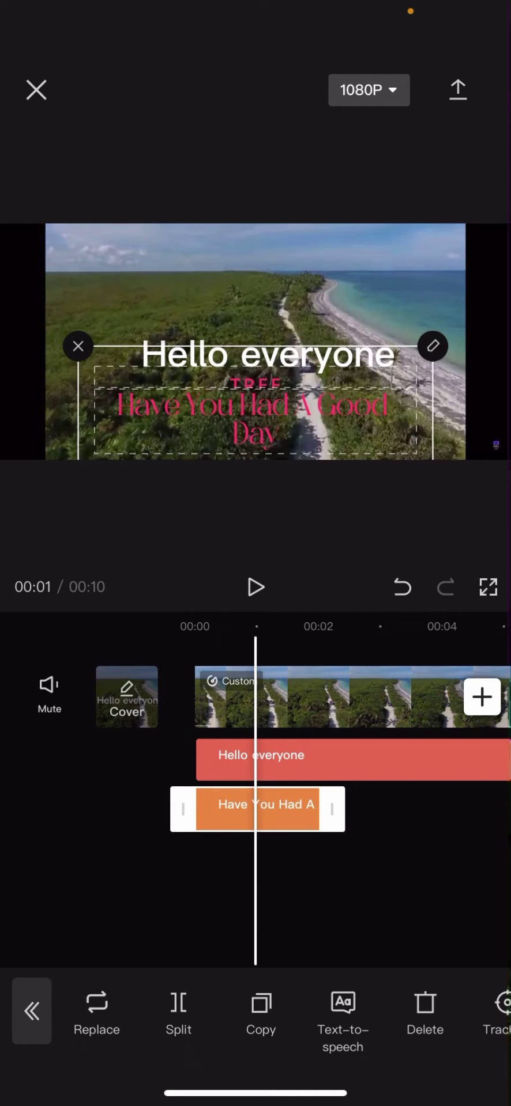
# Step: Copy the 'Have You Had A' clip, move it to about 00:08, and preview the ending
pyautogui.click(261, 1012)
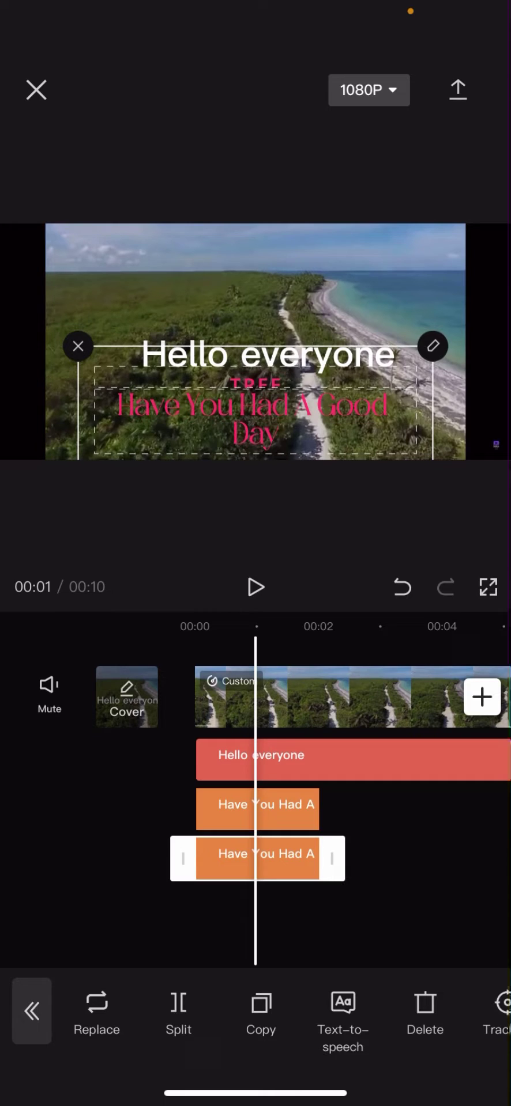
pyautogui.moveTo(257, 858)
pyautogui.mouseDown()
pyautogui.moveTo(450, 859)
pyautogui.moveTo(192, 858)
pyautogui.mouseUp()
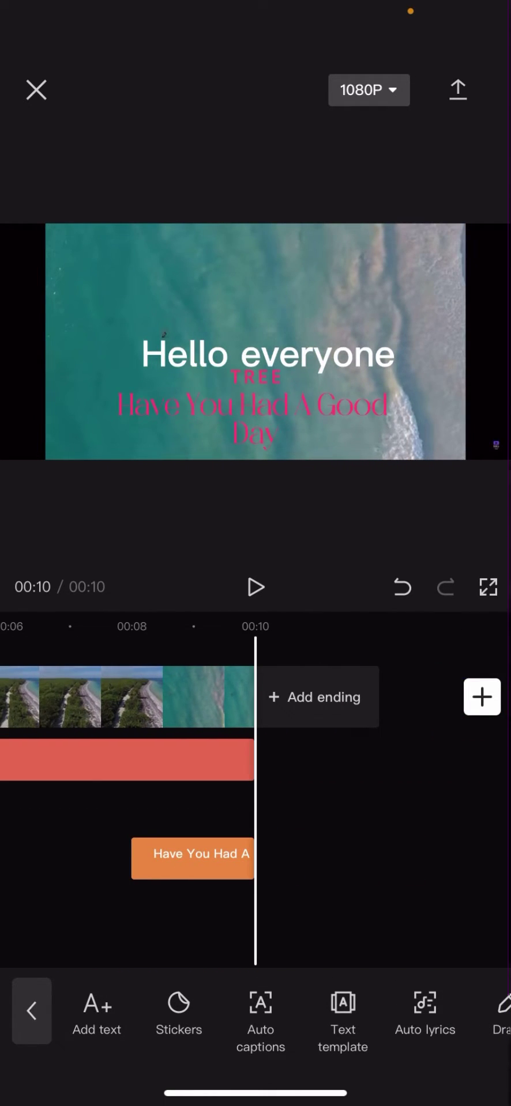
pyautogui.moveTo(130, 907)
pyautogui.mouseDown()
pyautogui.moveTo(390, 908)
pyautogui.moveTo(143, 908)
pyautogui.mouseUp()
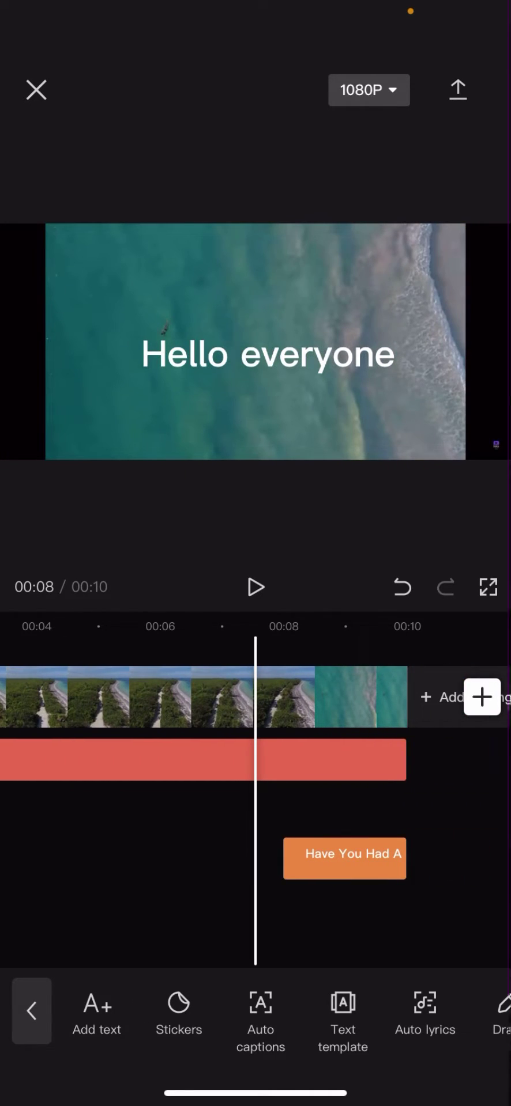
pyautogui.moveTo(344, 859)
pyautogui.mouseDown()
pyautogui.moveTo(354, 759)
pyautogui.moveTo(355, 808)
pyautogui.mouseUp()
pyautogui.moveTo(217, 908); pyautogui.dragTo(252, 908)
pyautogui.click(255, 588)
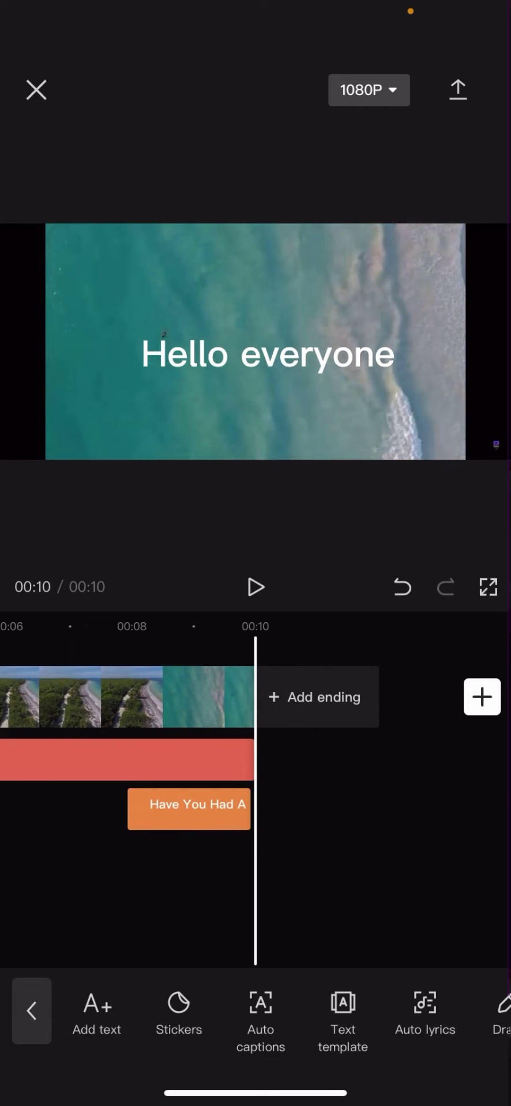
pyautogui.moveTo(130, 907); pyautogui.dragTo(390, 908)
# Step: Preview the opening around the 00:04 mark, then return the playhead to about 00:02
pyautogui.click(255, 588)
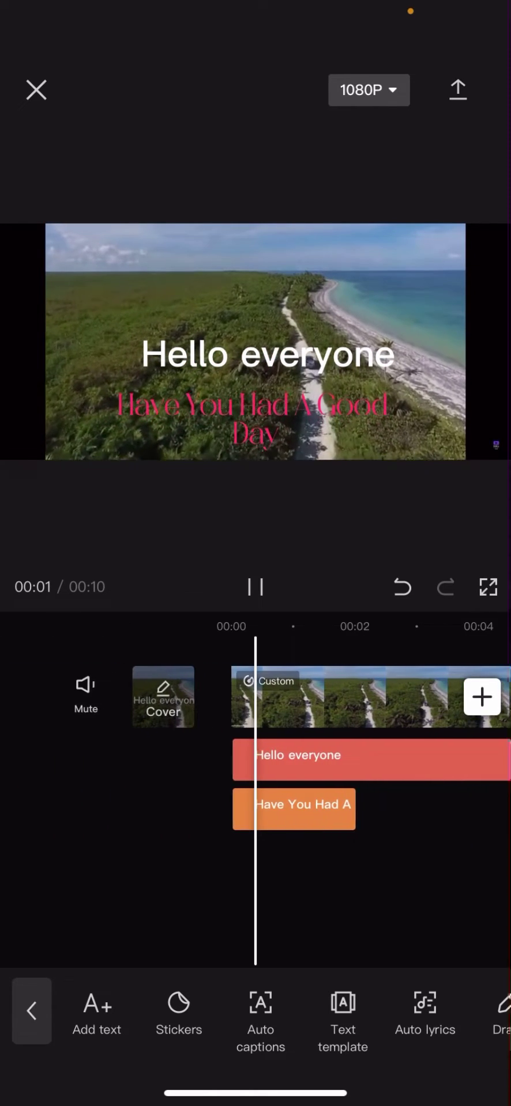
pyautogui.moveTo(390, 890); pyautogui.dragTo(260, 891)
pyautogui.moveTo(346, 890)
pyautogui.mouseDown()
pyautogui.moveTo(173, 890)
pyautogui.moveTo(355, 891)
pyautogui.mouseUp()
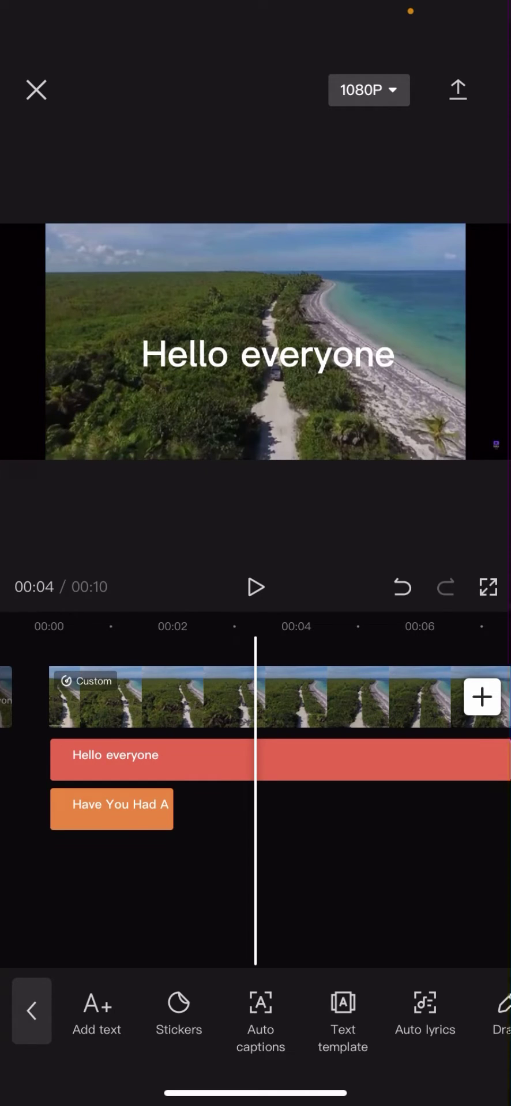
pyautogui.moveTo(173, 890); pyautogui.dragTo(294, 891)
# Step: Copy the original clip twice, placing copies after 00:02 and at the first row's end
pyautogui.click(111, 804)
pyautogui.click(260, 1016)
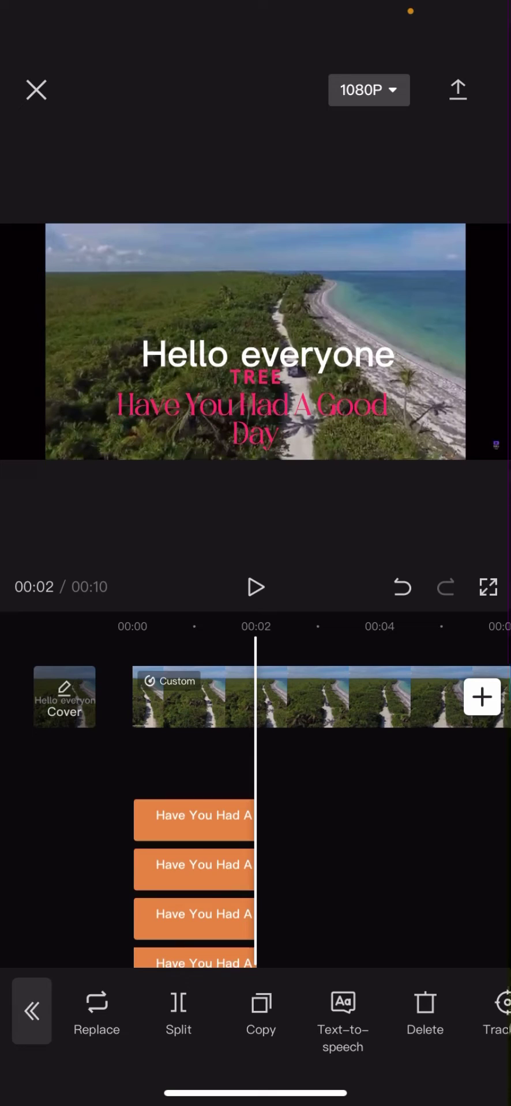
pyautogui.click(260, 1015)
pyautogui.scroll(2, 320, 847)
pyautogui.scroll(1, 321, 847)
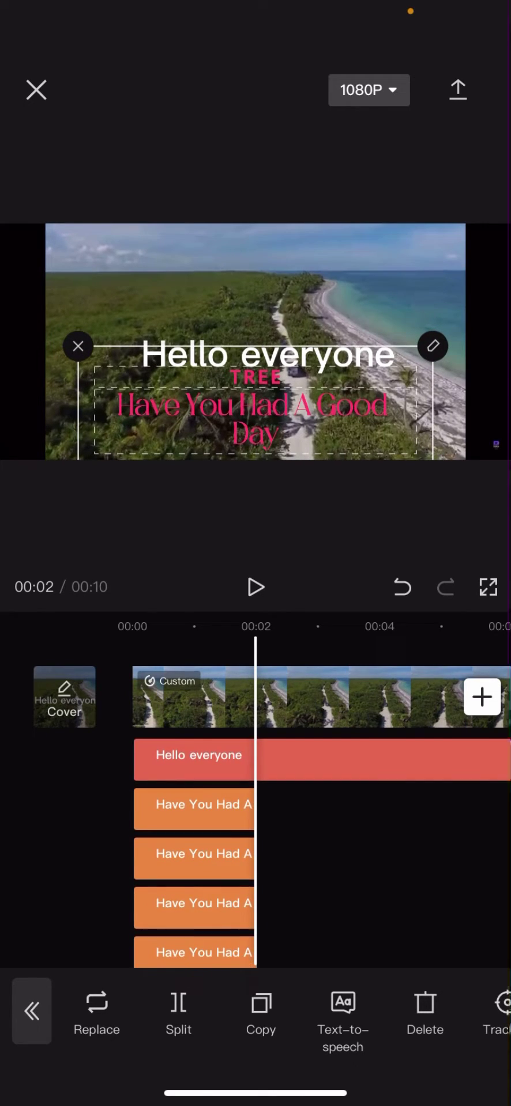
pyautogui.moveTo(194, 854); pyautogui.dragTo(320, 808)
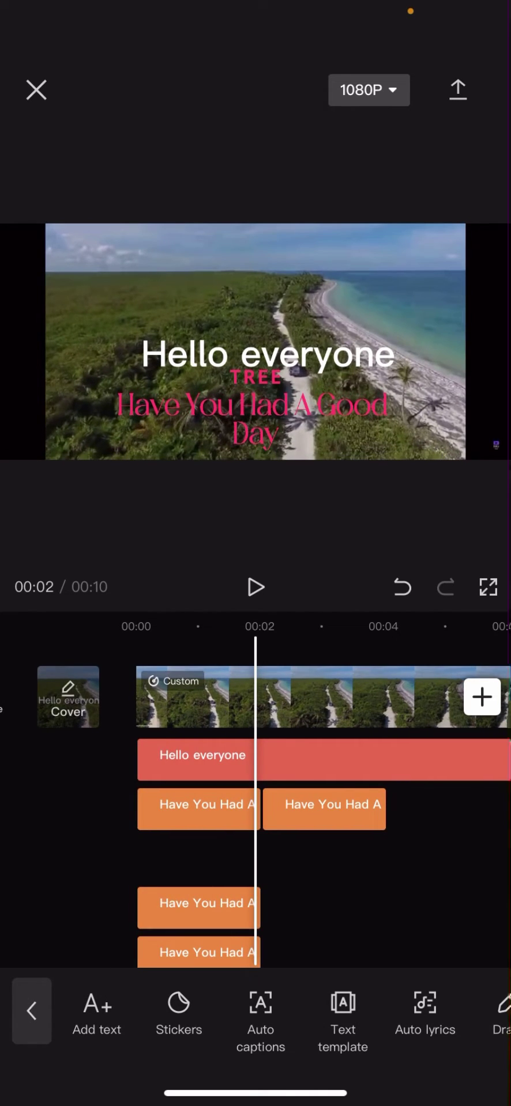
pyautogui.moveTo(197, 908); pyautogui.dragTo(433, 808)
pyautogui.scroll(-1, 320, 847)
pyautogui.scroll(1, 320, 847)
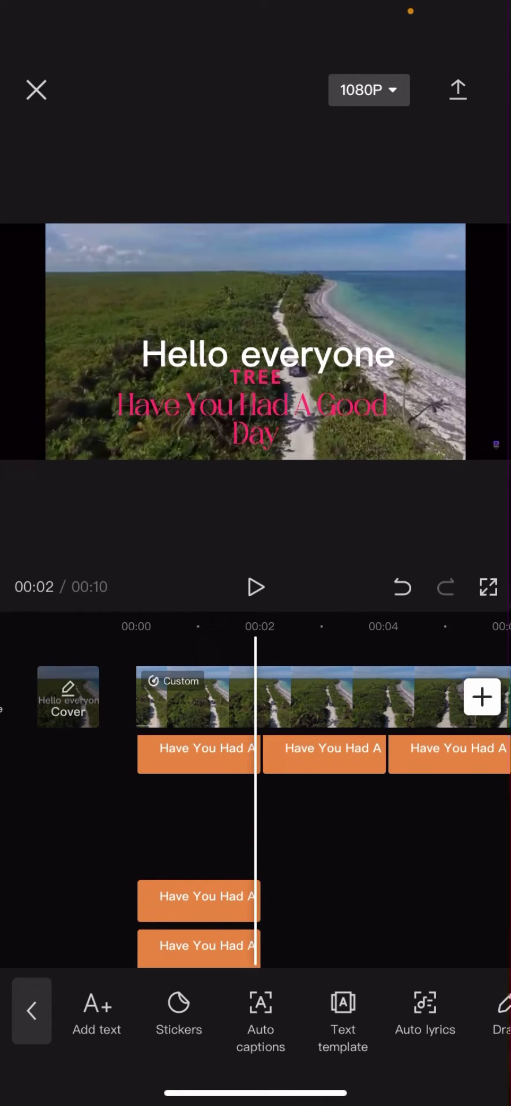
# Step: Spread the remaining copies across middle rows, around 00:04, and just under the video clip
pyautogui.moveTo(208, 896); pyautogui.dragTo(286, 798)
pyautogui.hscroll(1, 321, 700)
pyautogui.moveTo(147, 946)
pyautogui.mouseDown()
pyautogui.moveTo(165, 896)
pyautogui.moveTo(139, 798)
pyautogui.mouseUp()
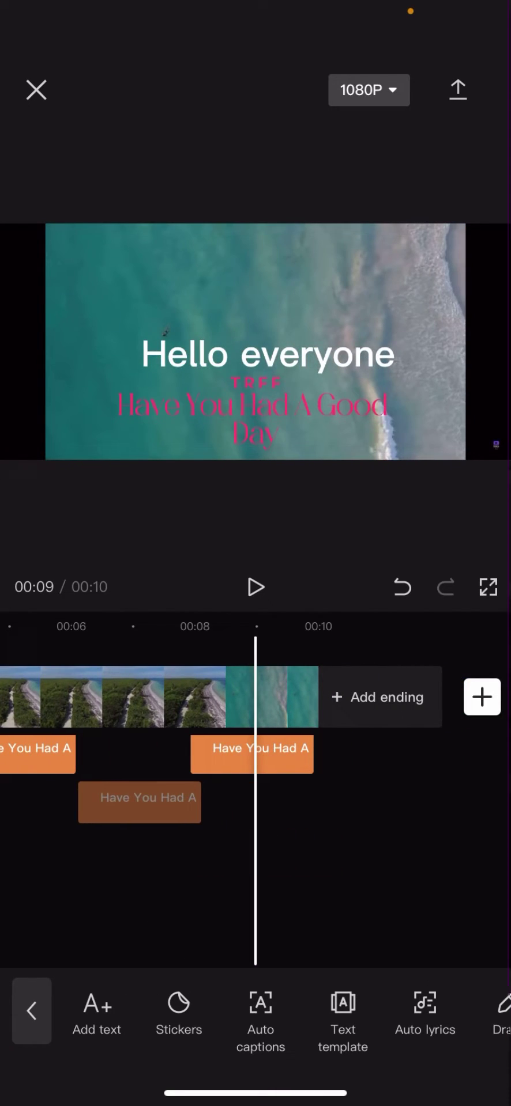
pyautogui.moveTo(173, 700); pyautogui.dragTo(484, 700)
pyautogui.moveTo(186, 812); pyautogui.dragTo(392, 765)
pyautogui.moveTo(187, 860); pyautogui.dragTo(187, 736)
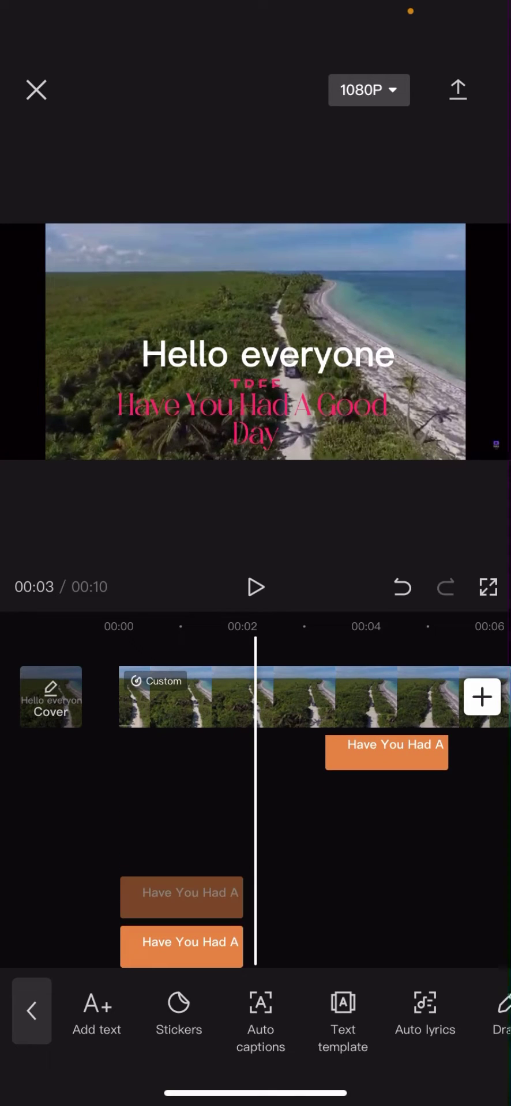
pyautogui.moveTo(182, 882); pyautogui.dragTo(204, 750)
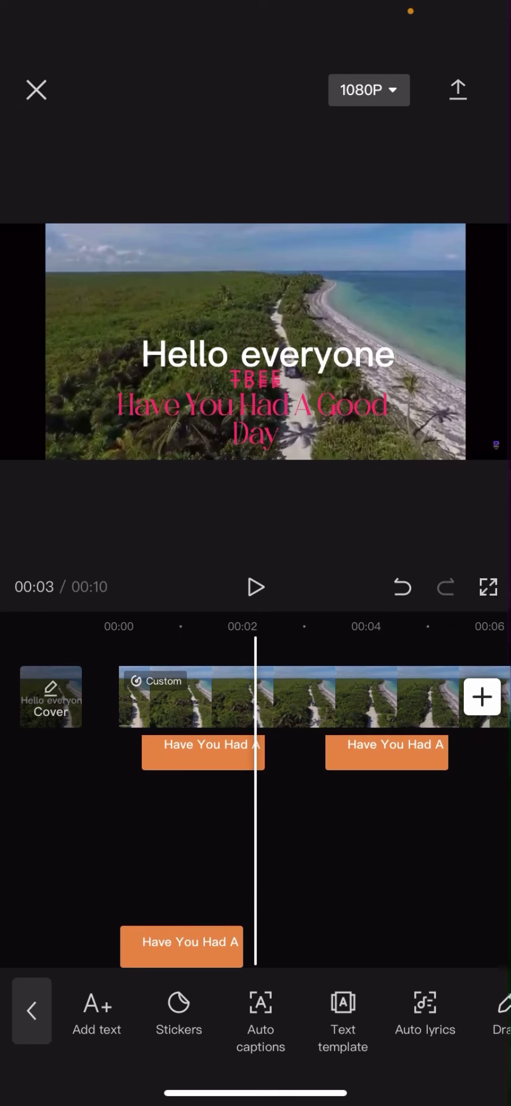
pyautogui.moveTo(181, 946); pyautogui.dragTo(381, 800)
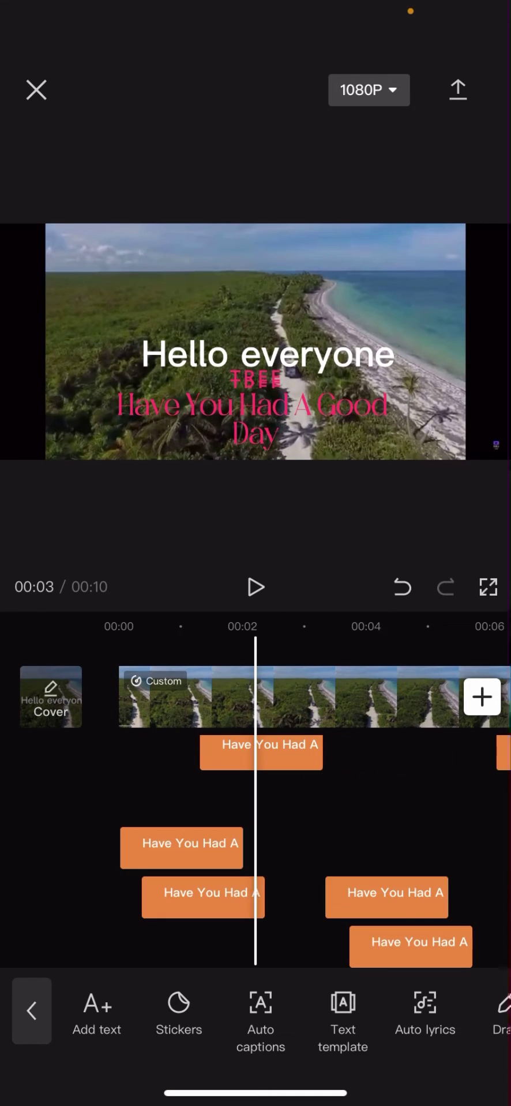
pyautogui.moveTo(172, 830); pyautogui.dragTo(364, 830)
# Step: Play the video through, rewind to 00:00, and close the Text toolbar
pyautogui.click(255, 587)
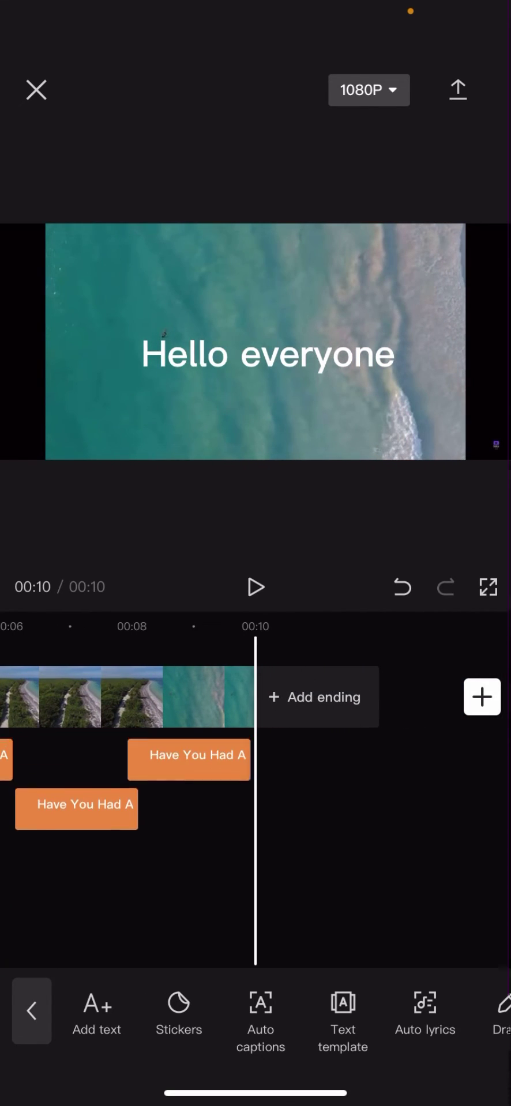
pyautogui.moveTo(130, 769); pyautogui.dragTo(389, 769)
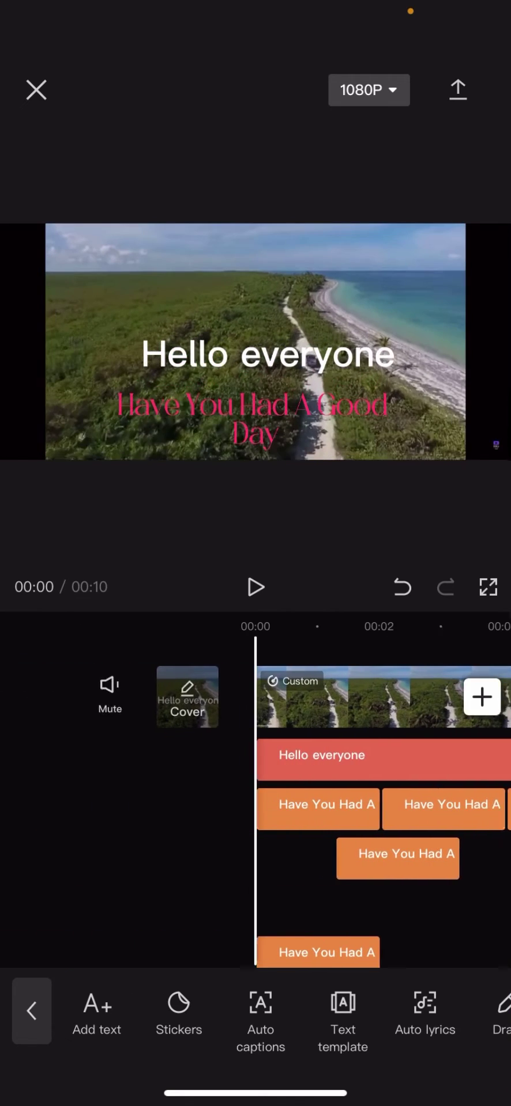
pyautogui.click(31, 1010)
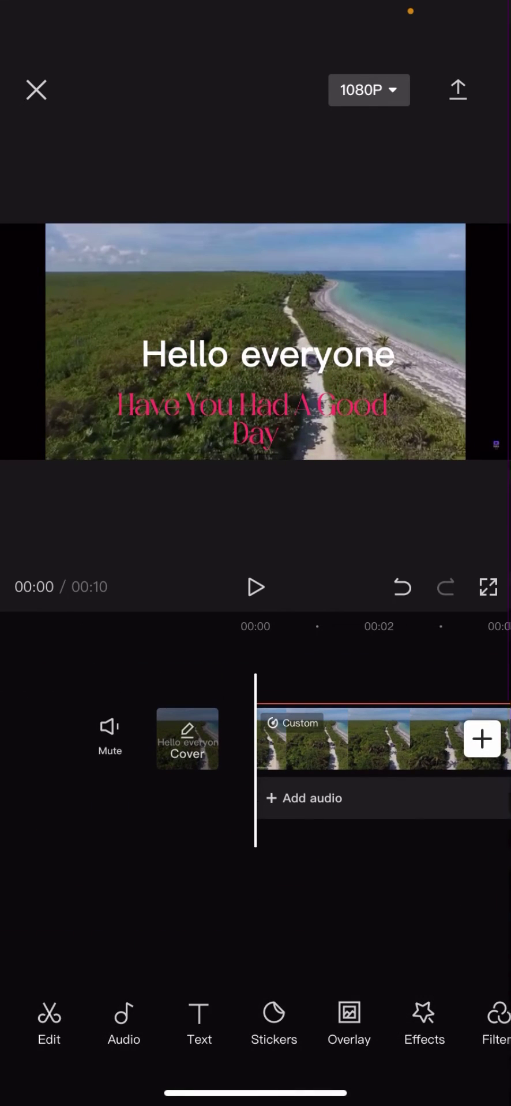